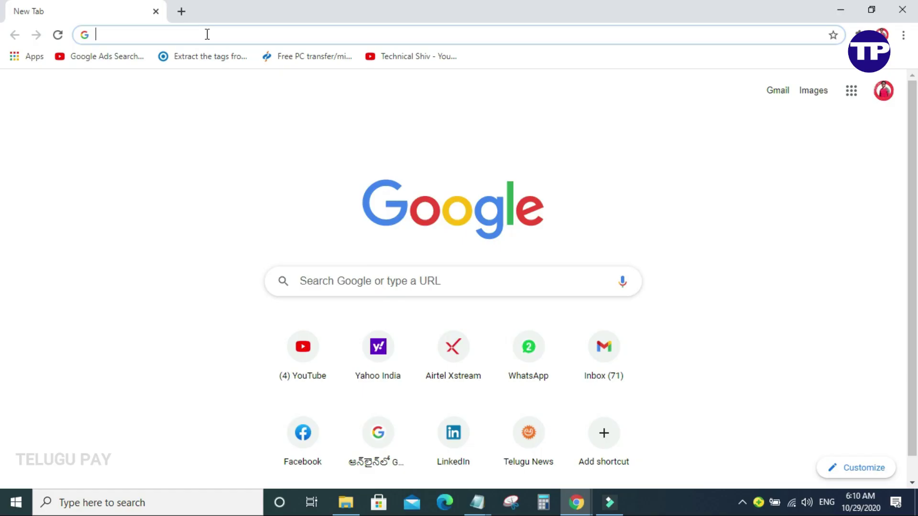
Go to nvsp.in in Chrome's address bar to load the National Voters' Services Portal.
type("n")
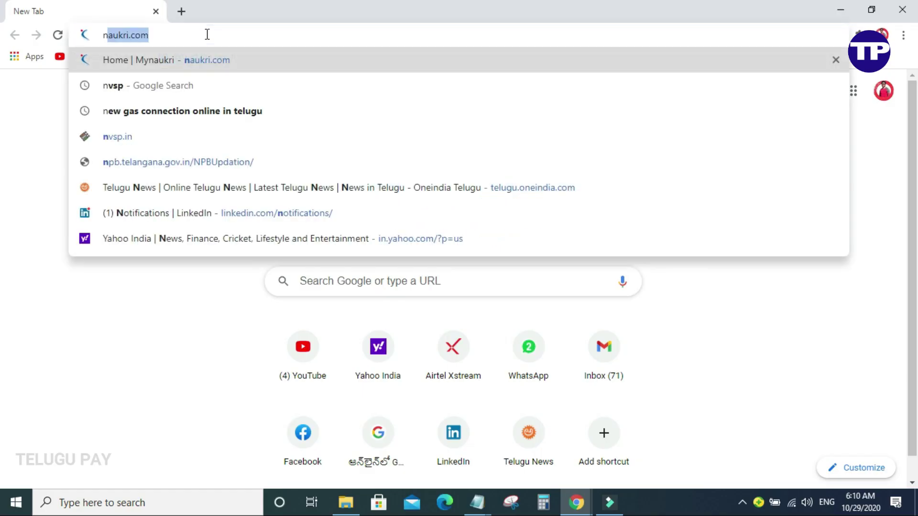
type("vsp.in")
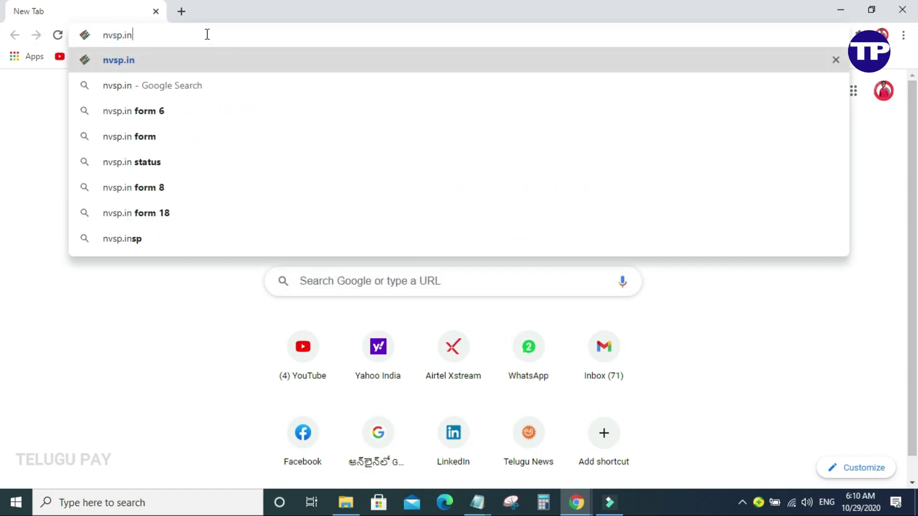
key("Return")
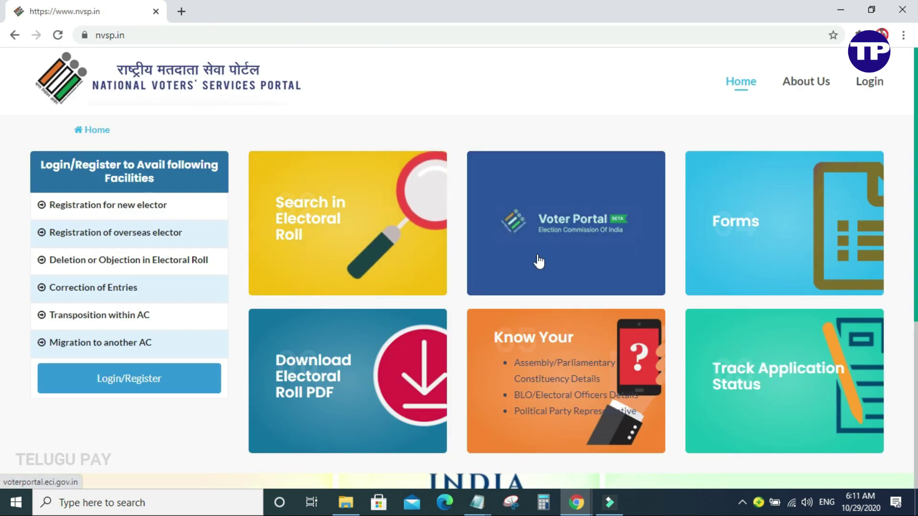
Enter the Voter Portal, choose Correction in Voter ID, and begin the guided process.
left_click(568, 255)
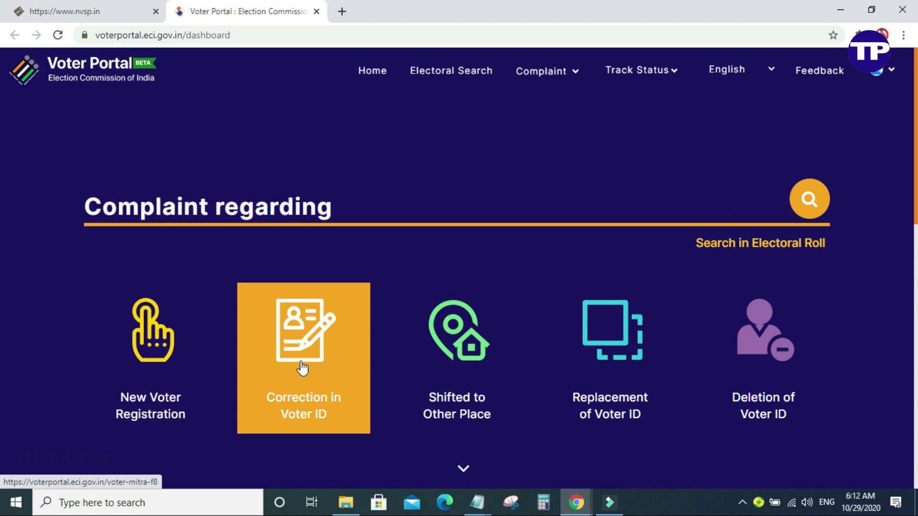
left_click(302, 368)
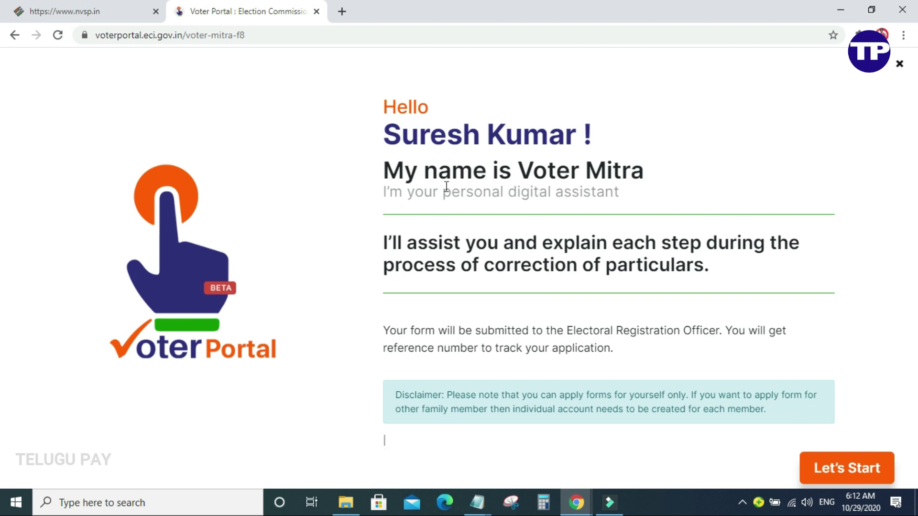
left_click(864, 471)
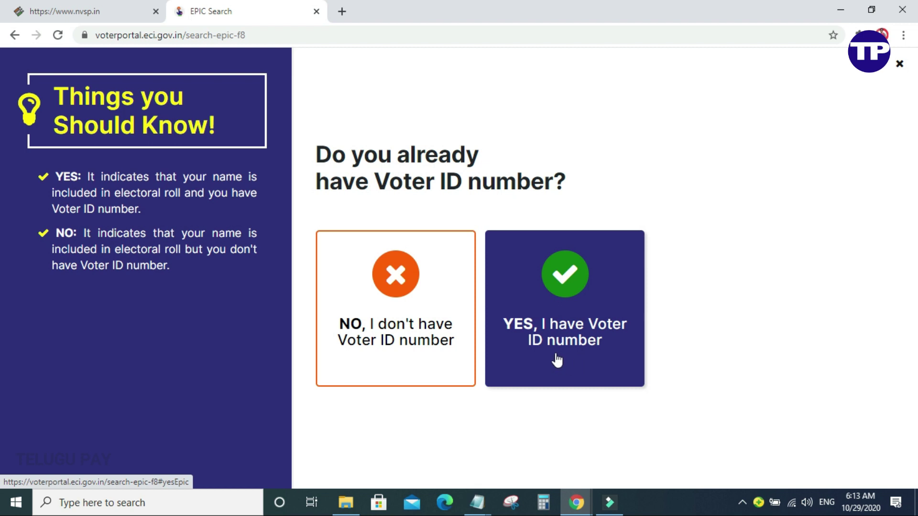
Answer YES to having a Voter ID, fetch the record by EPIC number, and proceed with it.
left_click(589, 354)
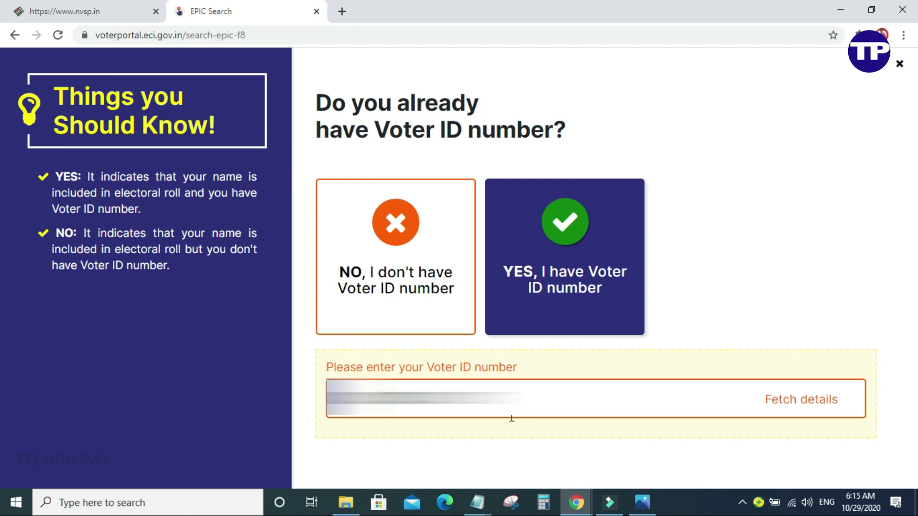
left_click(815, 410)
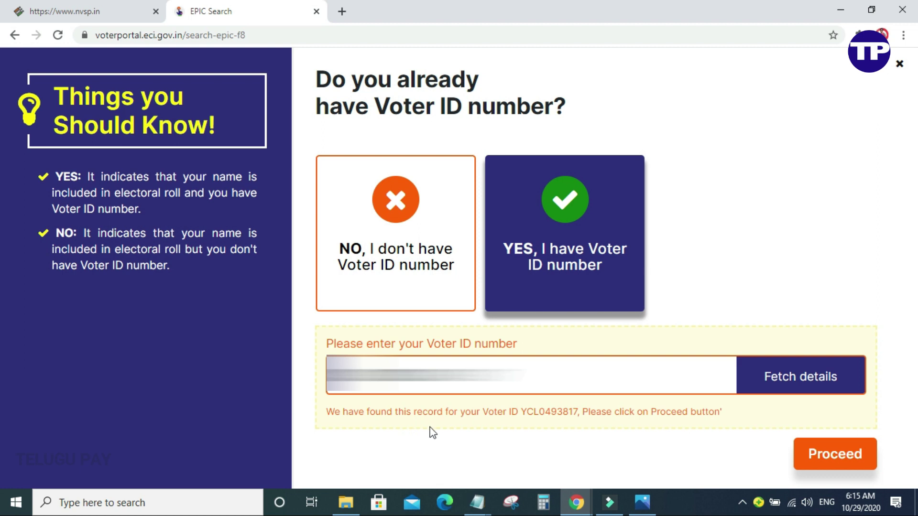
left_click(843, 466)
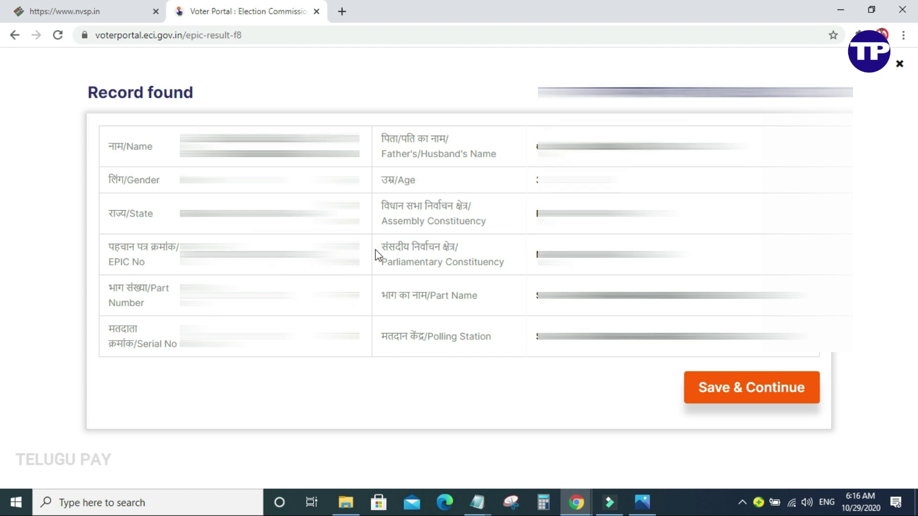
left_click(700, 389)
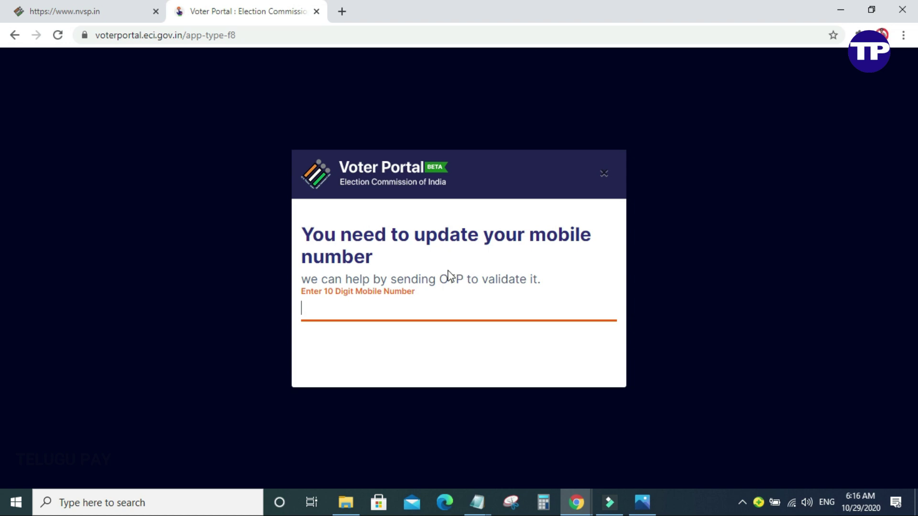
Paste in the 10-digit mobile number and verify it with the six-digit OTP.
key("ctrl+v")
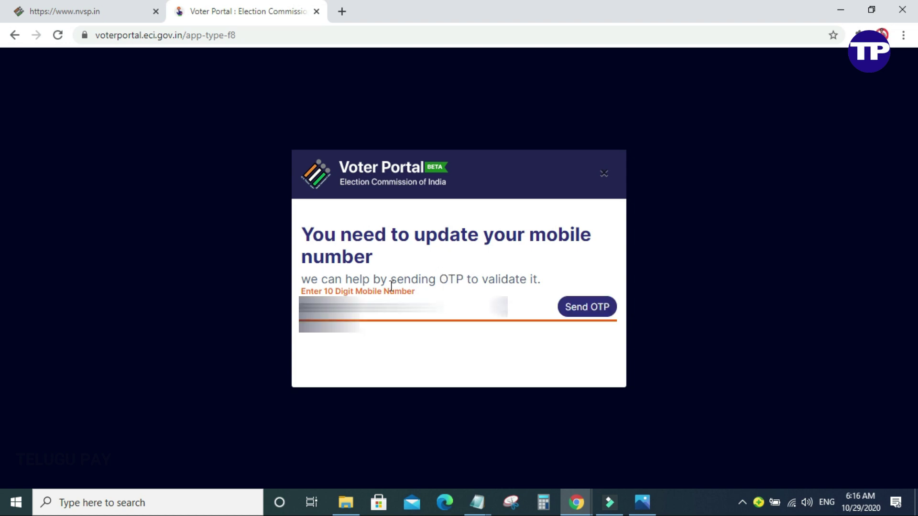
left_click(599, 317)
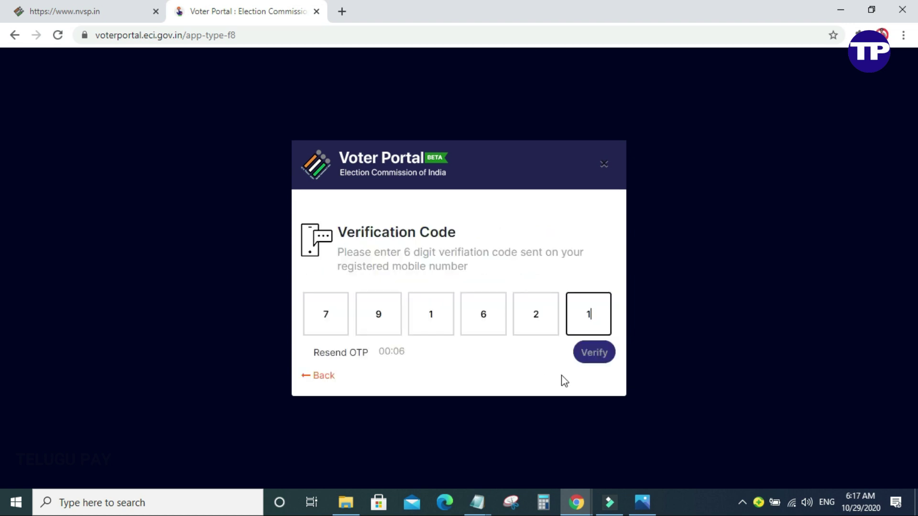
left_click(597, 356)
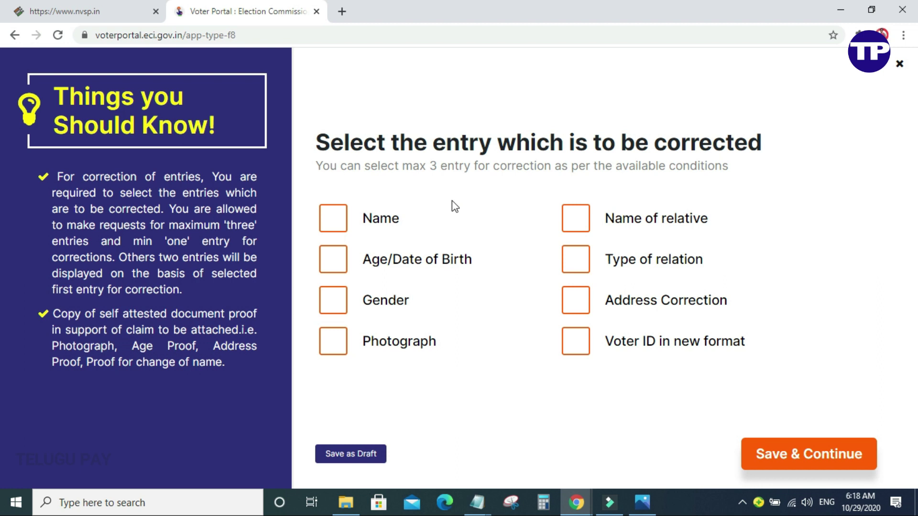
Tick Name, Age/Date of Birth and Photograph as the three entries to correct, then save.
triple_click(434, 166)
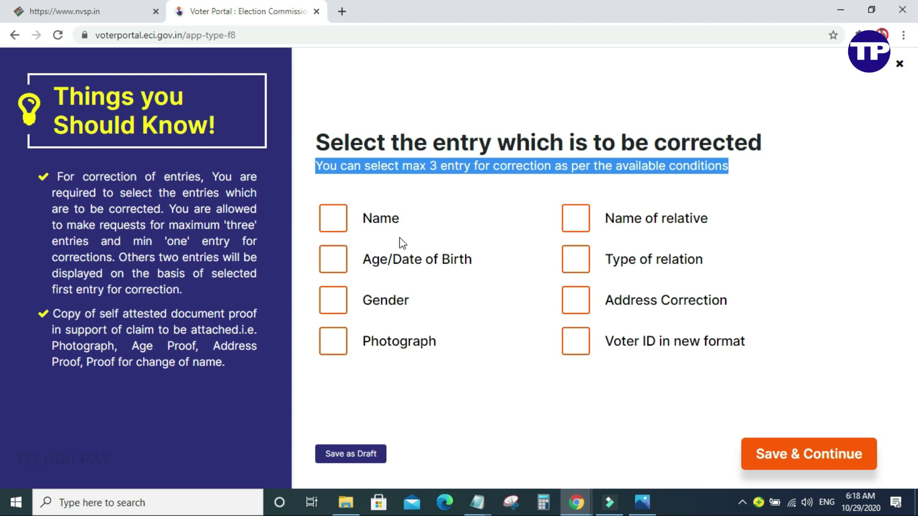
left_click(339, 220)
left_click(337, 261)
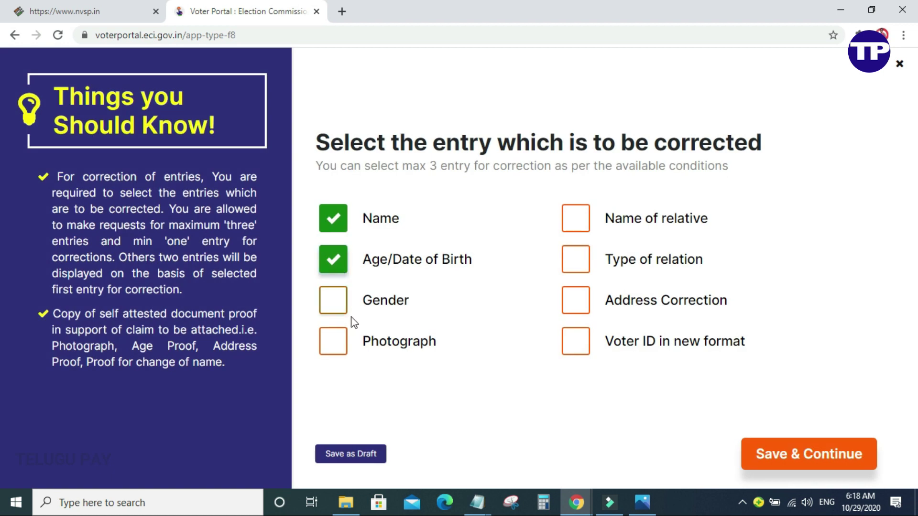
left_click(330, 345)
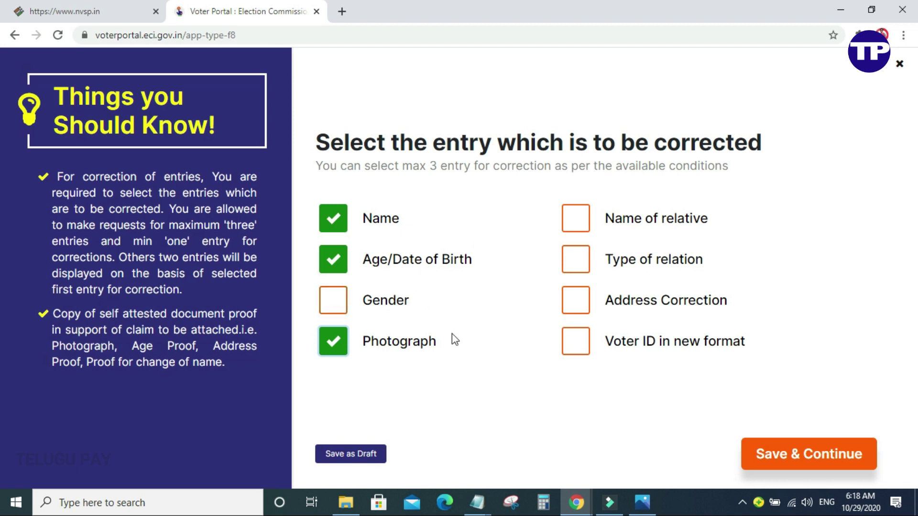
left_click(806, 456)
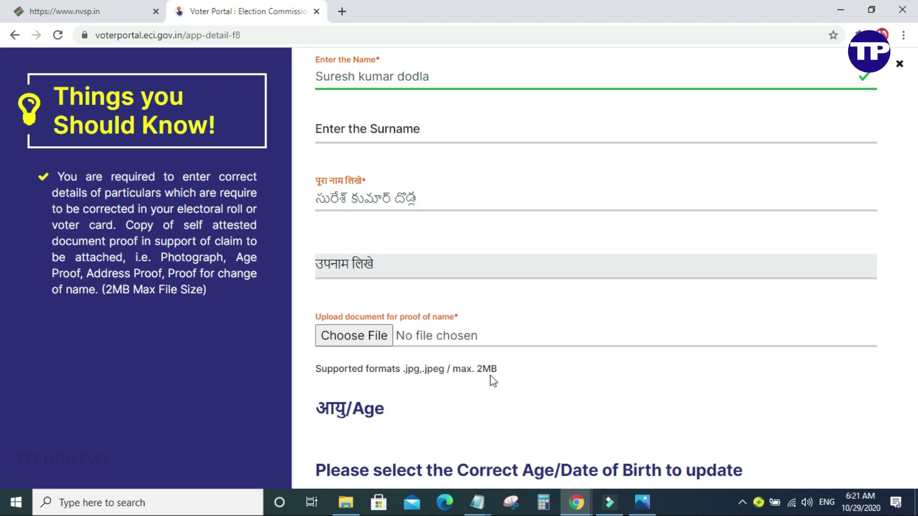
Choose the proof-of-name document file to upload for the corrected name.
left_click(353, 336)
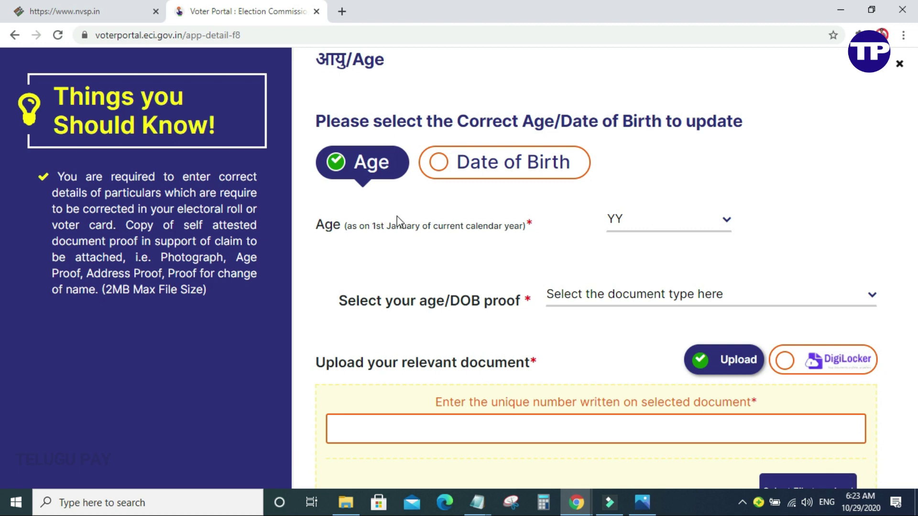
Switch to entering a full date of birth and set Aadhaar Card as the age/DOB proof.
left_click(523, 178)
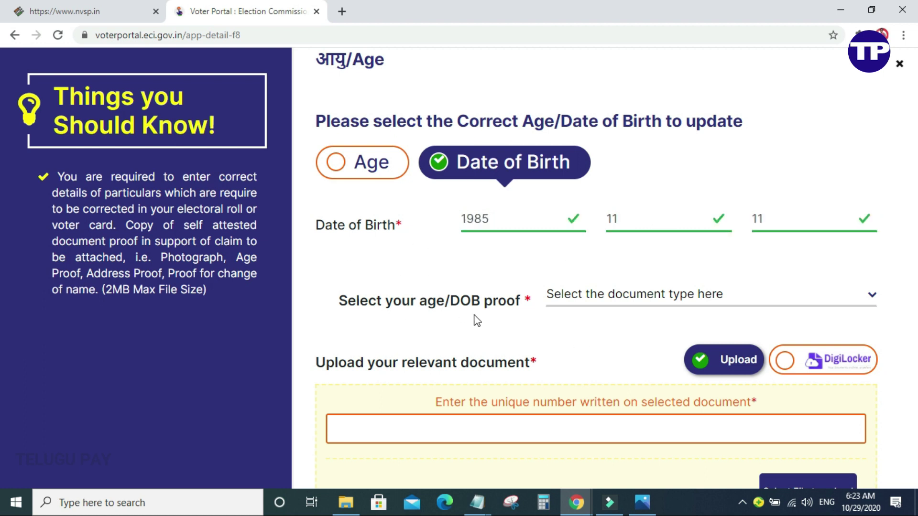
left_click(634, 300)
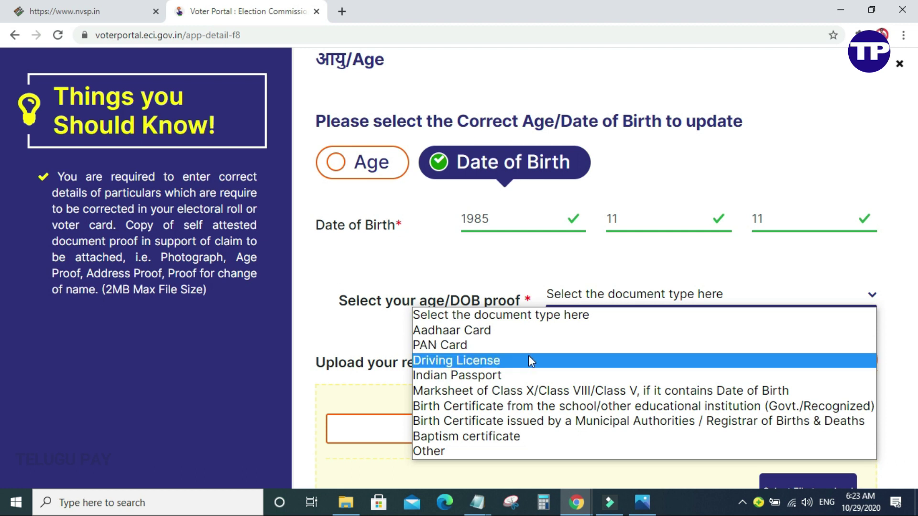
left_click(529, 330)
scroll(517, 287, "down", 3)
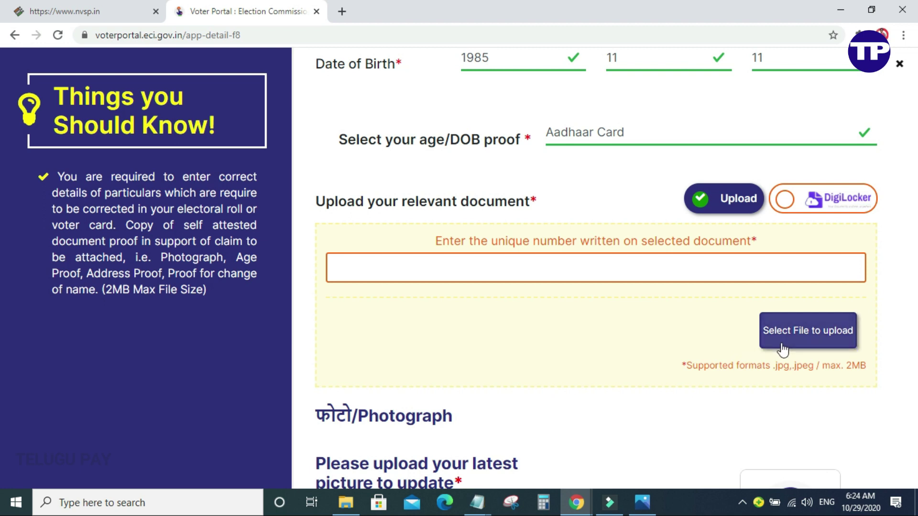
Upload the Aadhaar Card image (75KB JPG) as date-of-birth proof, keeping Aadhaar Card selected.
left_click(819, 352)
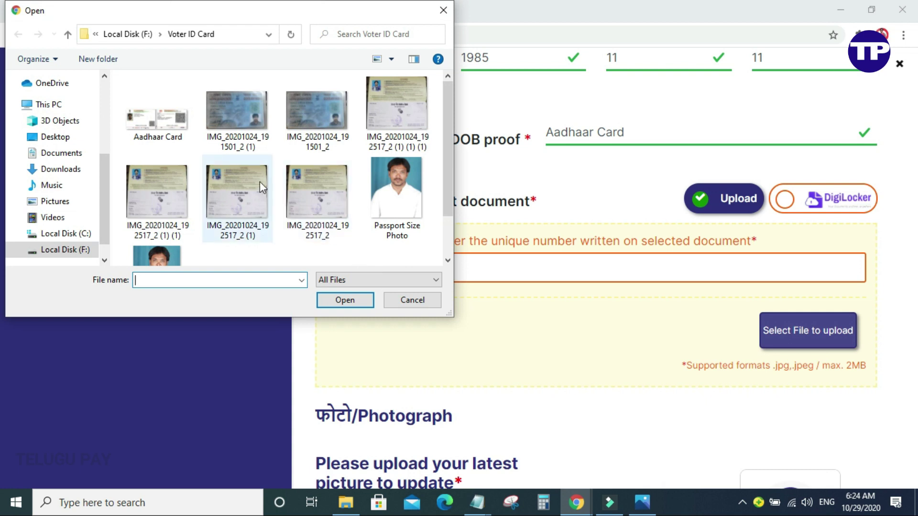
double_click(171, 122)
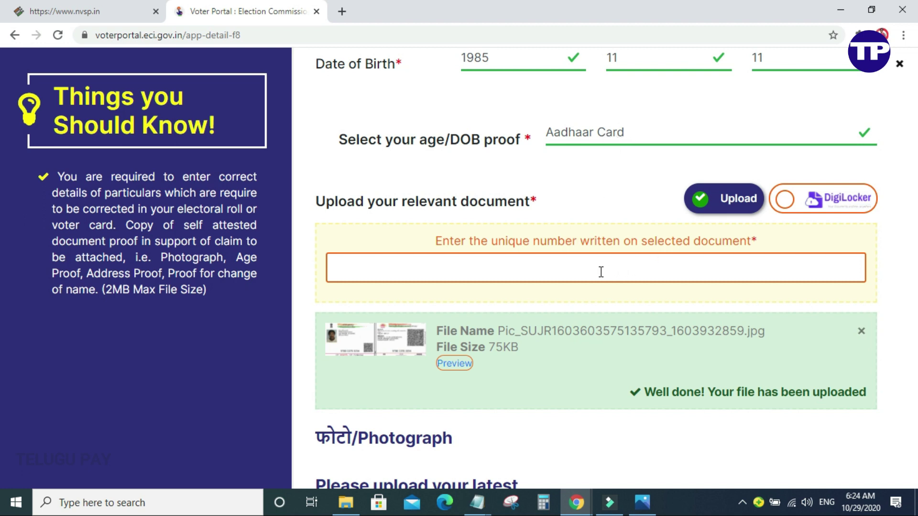
left_click(593, 134)
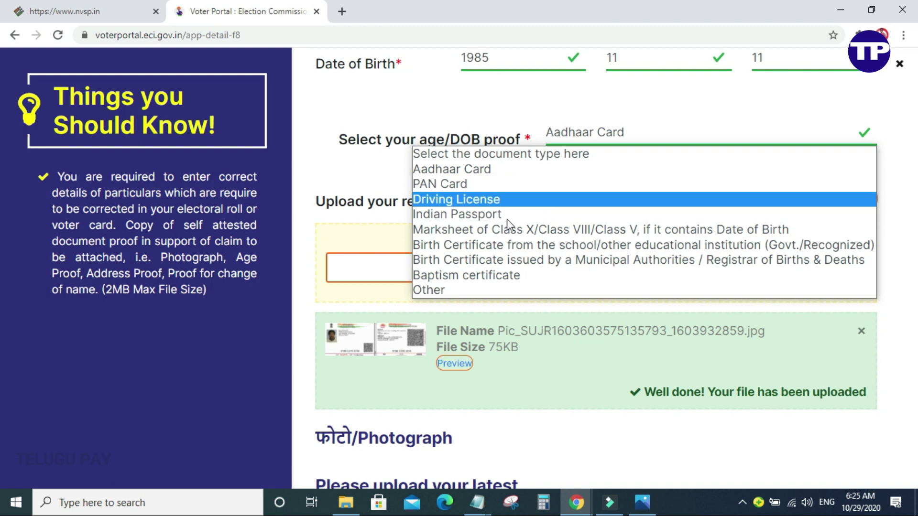
left_click(517, 244)
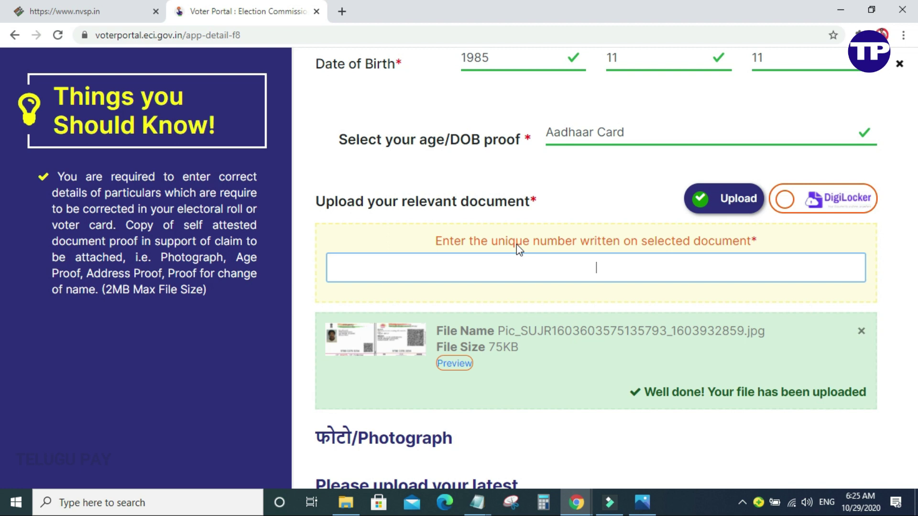
scroll(516, 245, "down", 5)
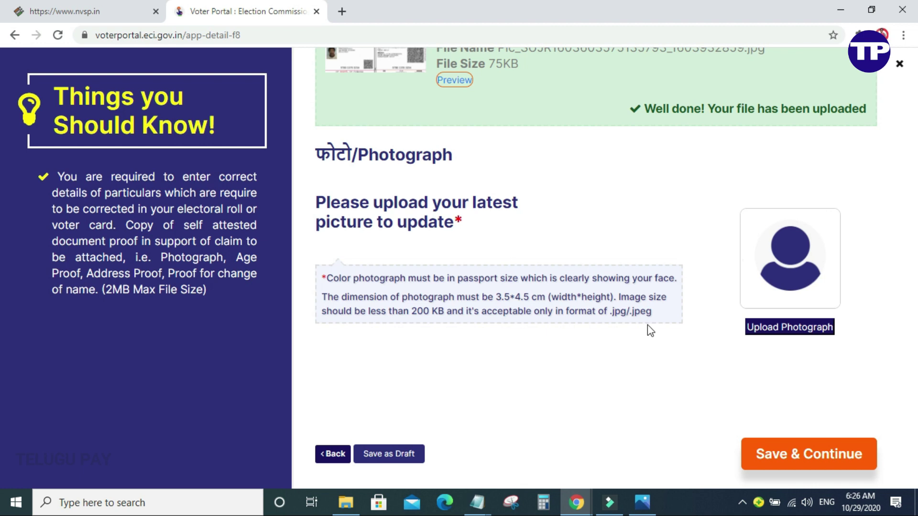
Upload a new cropped passport-size photograph and save the form to reach the declaration.
left_click(801, 330)
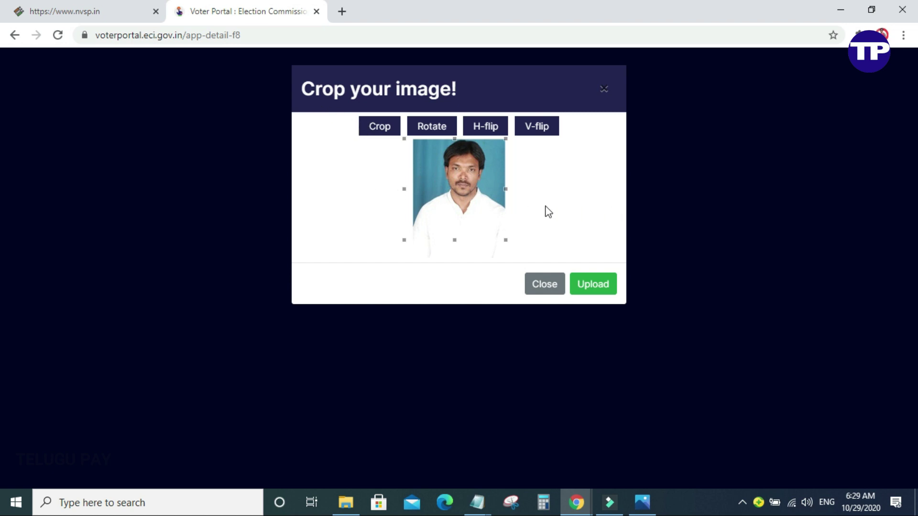
left_click(604, 287)
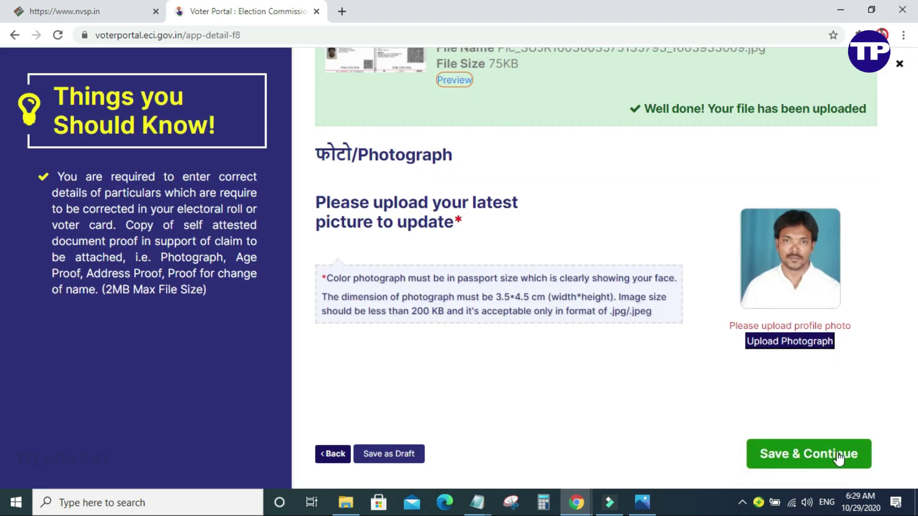
left_click(825, 457)
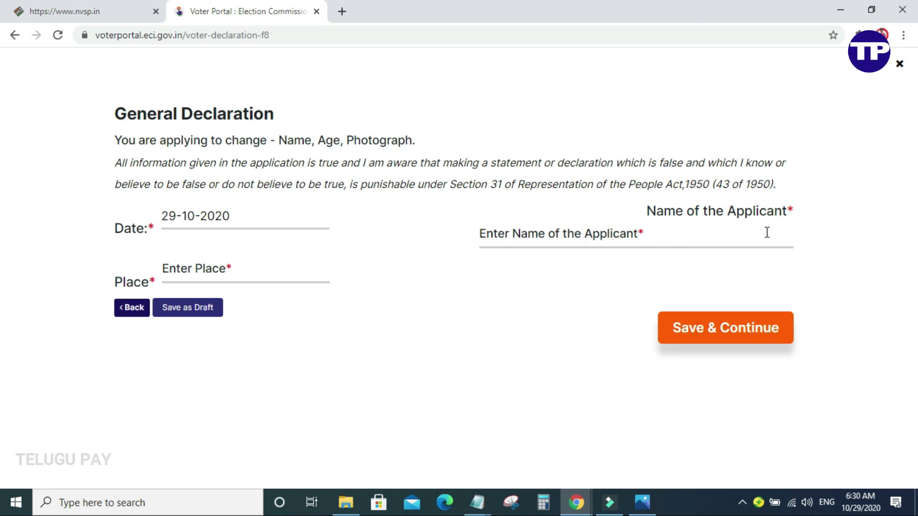
Enter Manuguru as the place and the applicant's full name in the declaration, then save.
left_click(242, 268)
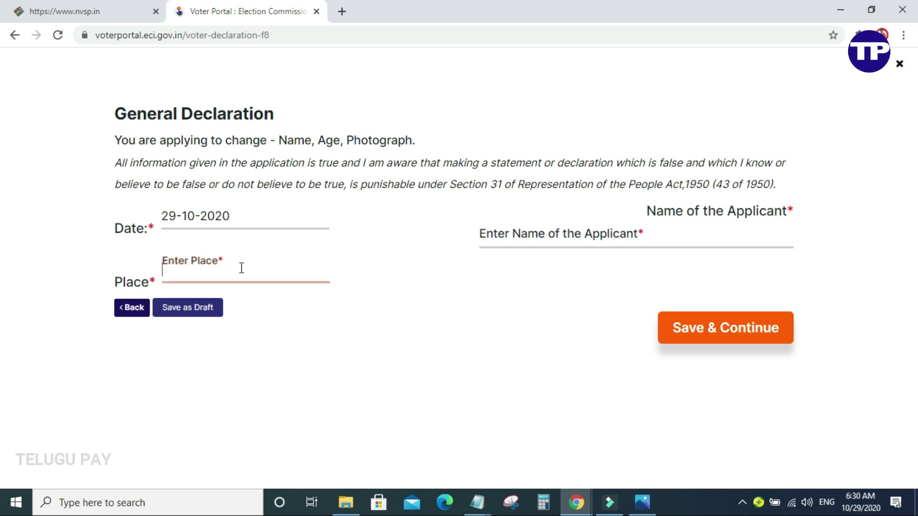
type("Manuguru")
left_click(543, 235)
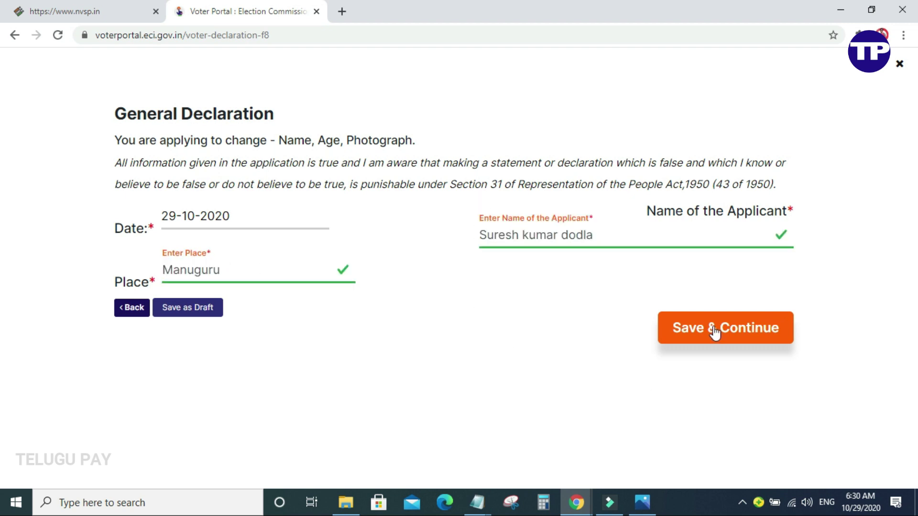
left_click(722, 332)
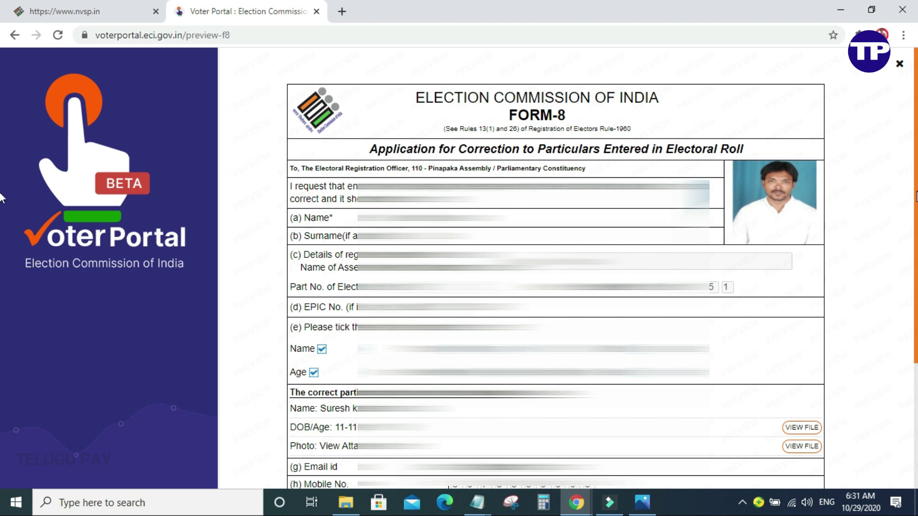
Scroll down through the Form-8 correction preview, including the attached photo.
scroll(884, 244, "down", 1)
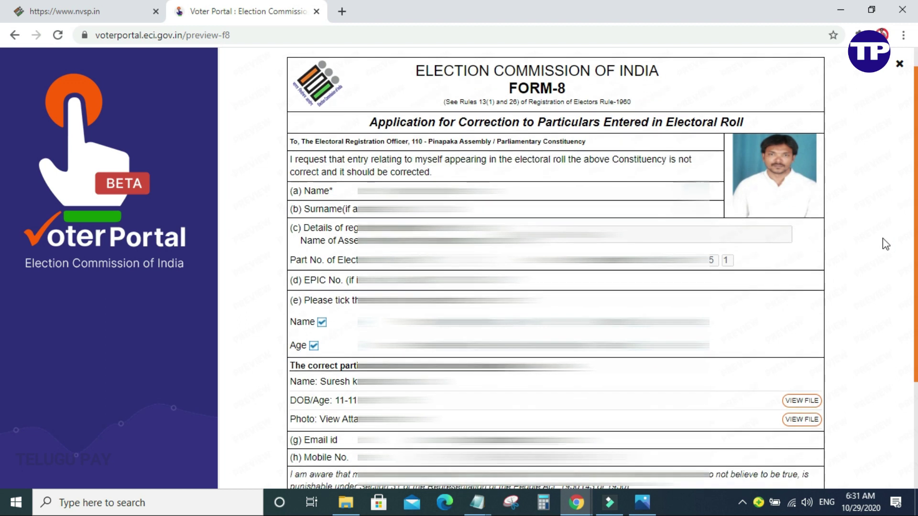
scroll(882, 238, "down", 3)
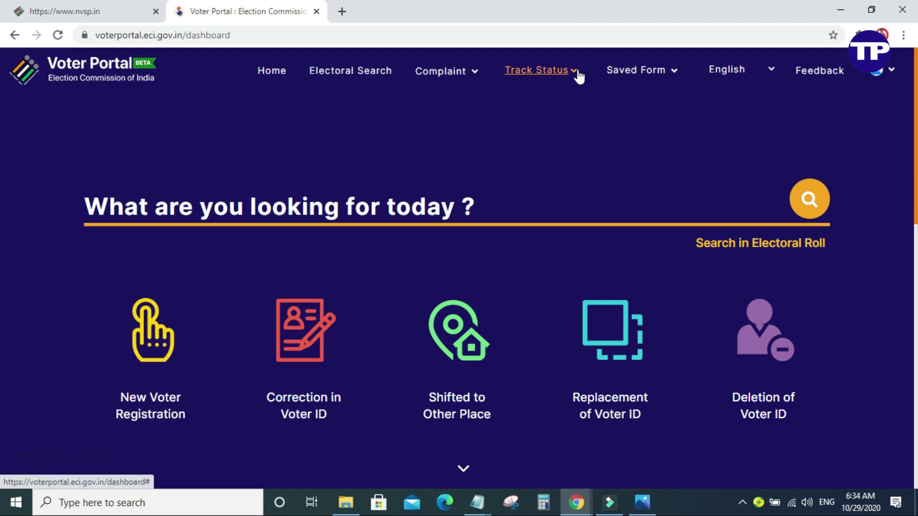
Look up the application status by pasting its reference number under Track Status's Application tab.
left_click(577, 73)
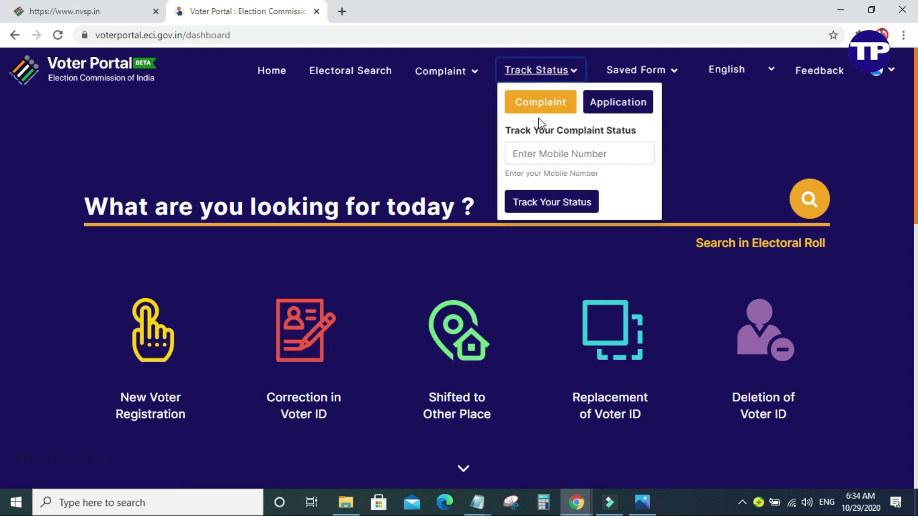
left_click(623, 111)
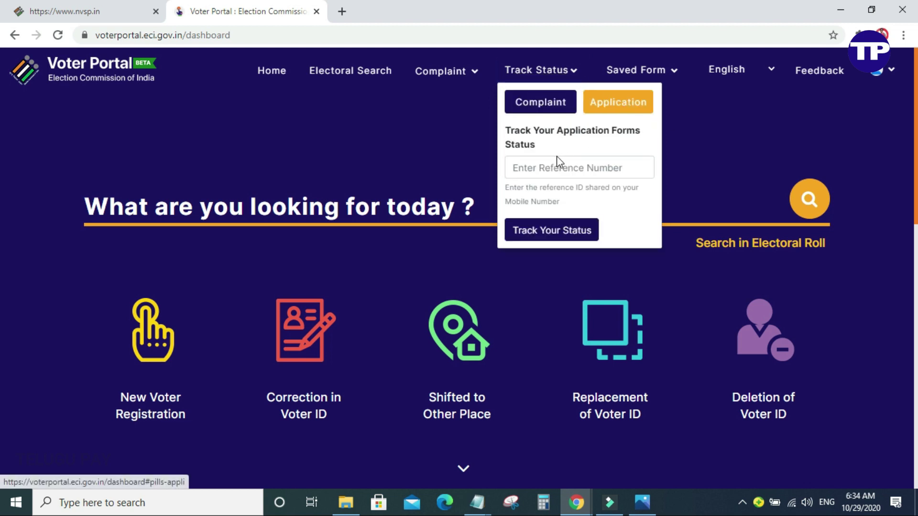
left_click(566, 166)
key("ctrl+v")
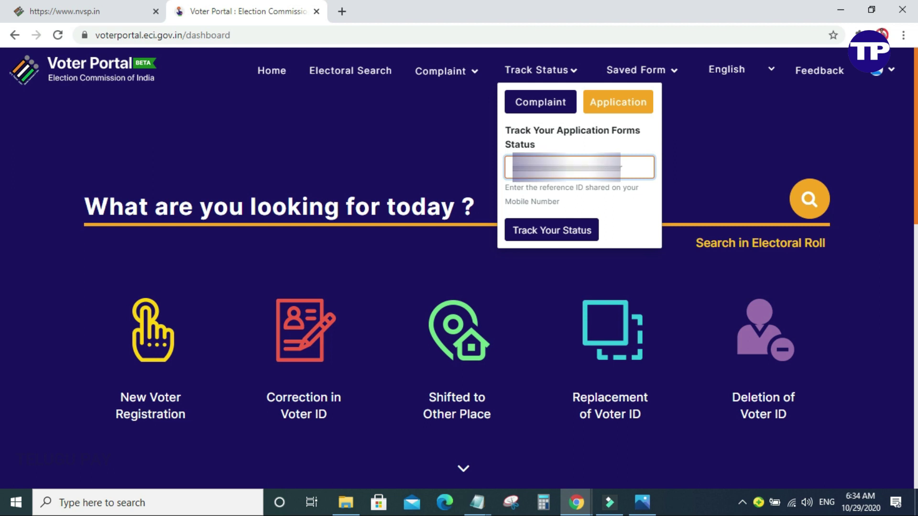
left_click(572, 238)
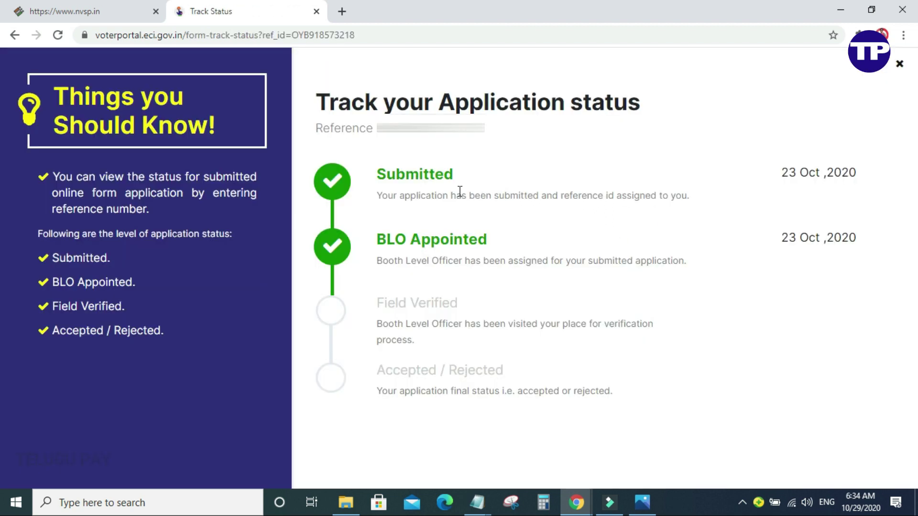